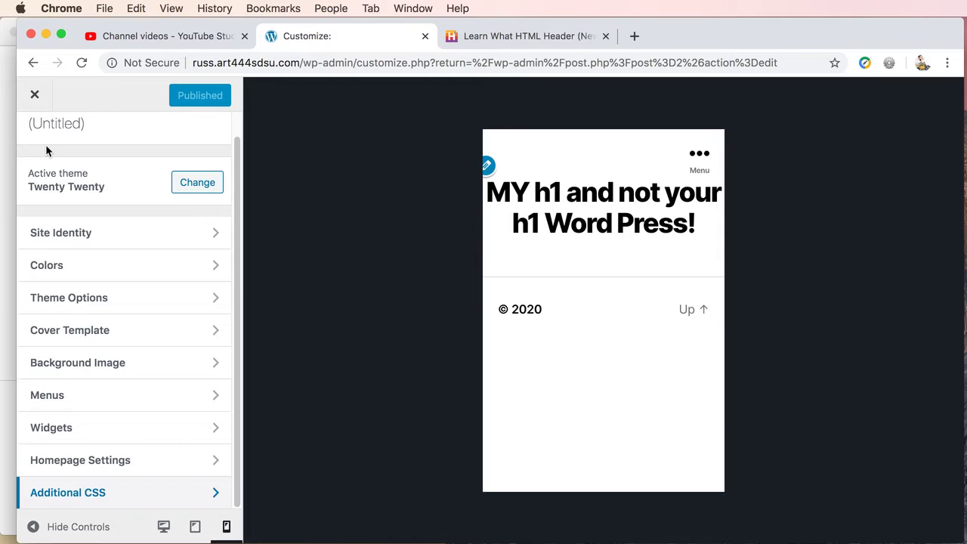
- Close the theme customizer and add a new page titled "Page 02"
{"action": "left_click", "coordinate": [33, 96]}
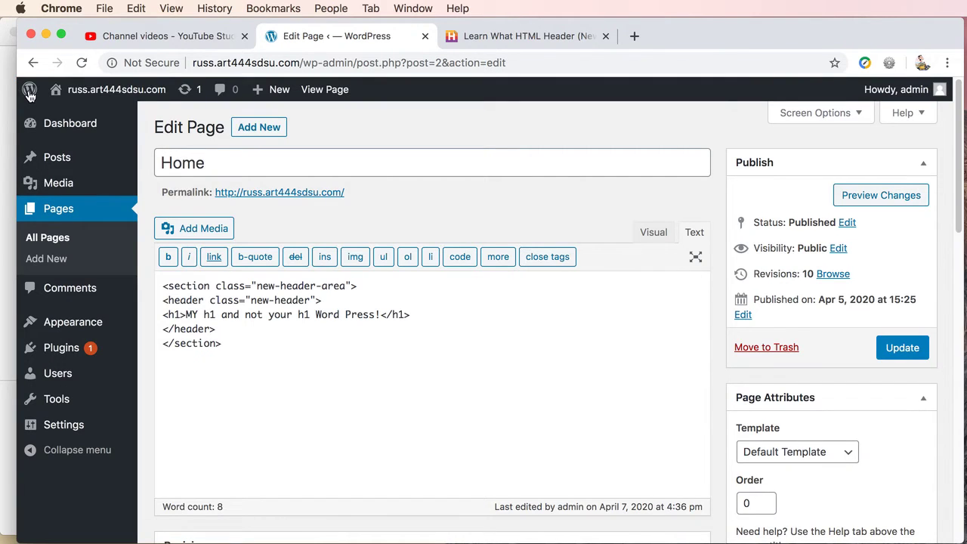
{"action": "mouse_move", "coordinate": [136, 134]}
{"action": "left_click", "coordinate": [47, 211]}
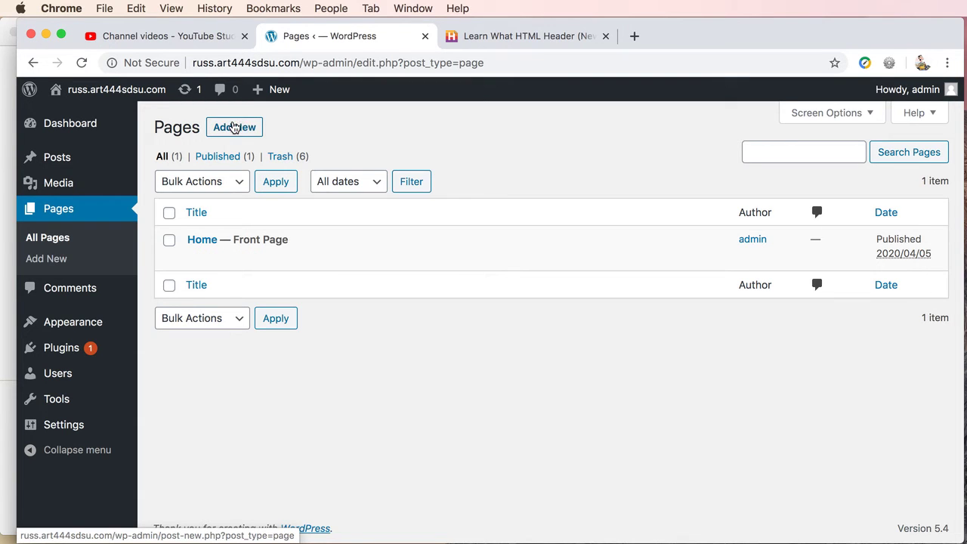
{"action": "left_click", "coordinate": [234, 127]}
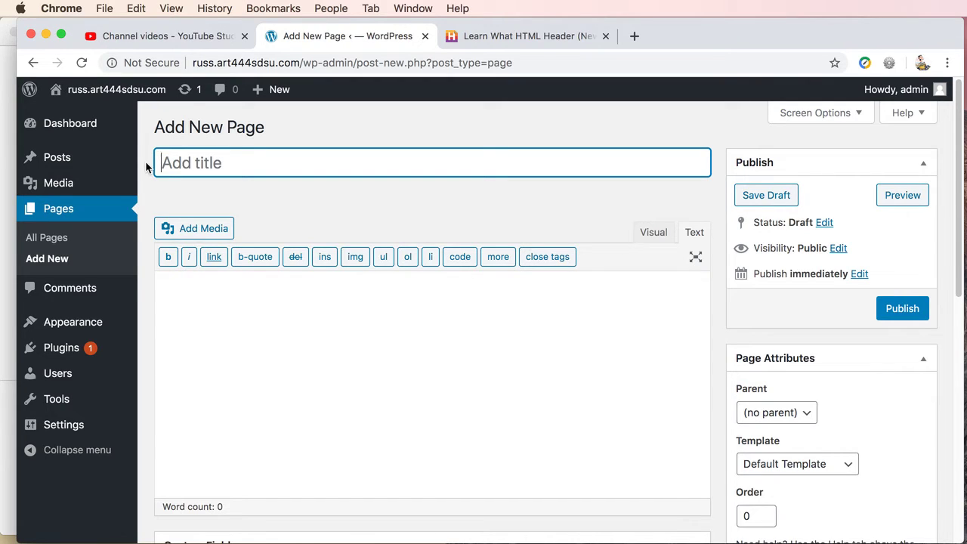
{"action": "type", "text": "Pag"}
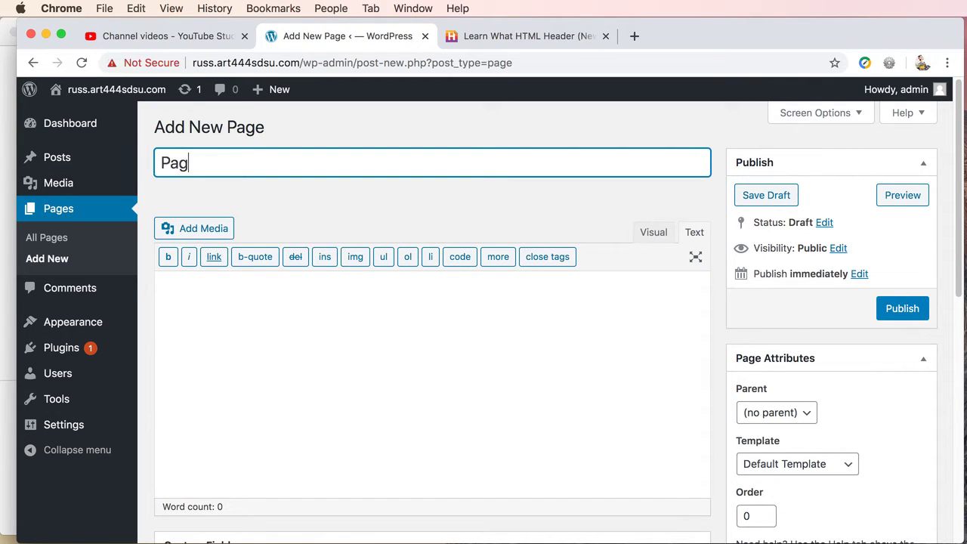
{"action": "type", "text": "e 02"}
- Fill the page content with a "new-header-area" section containing a "new-header" header element and the h1 heading "Page 02"
{"action": "left_click_drag", "start_coordinate": [232, 165], "coordinate": [157, 159]}
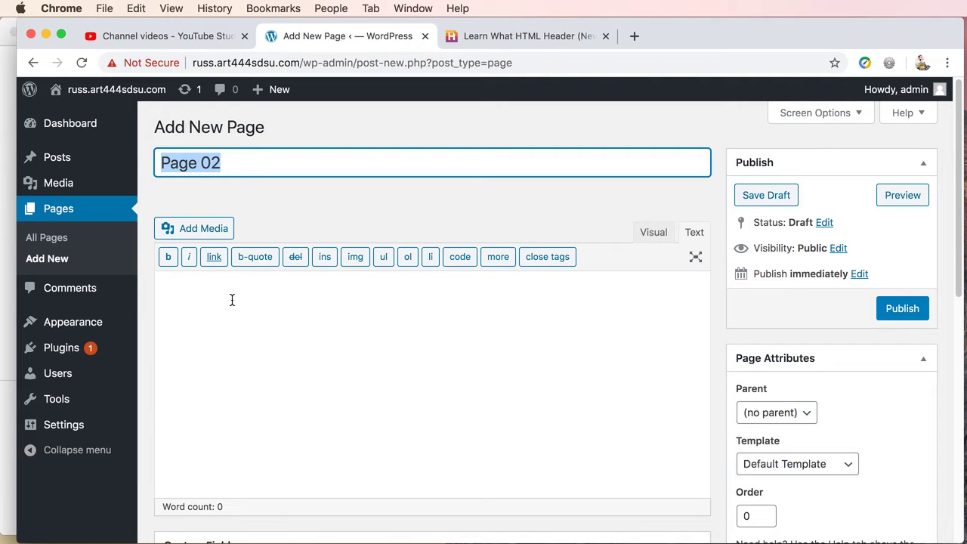
{"action": "key", "text": "super+Tab"}
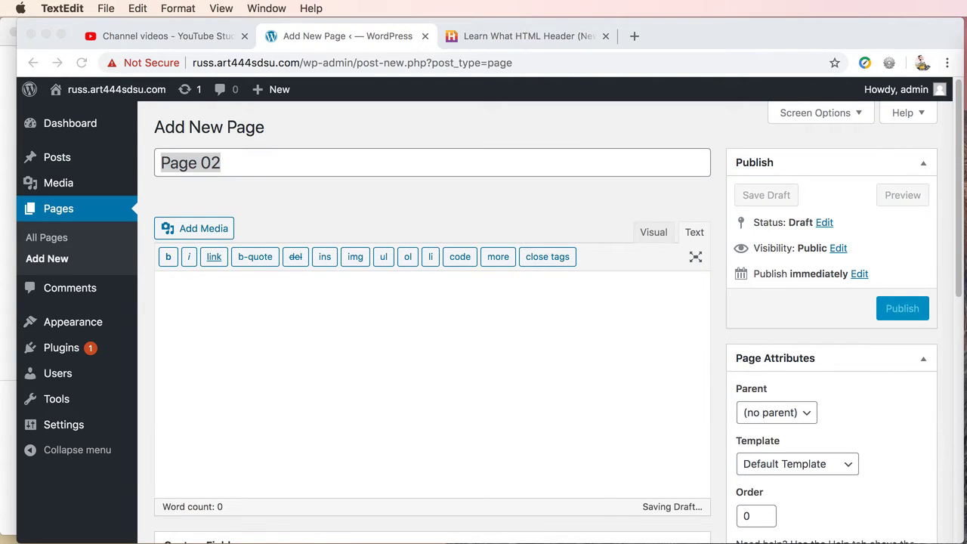
{"action": "left_click", "coordinate": [168, 281]}
{"action": "type", "text": "<section class=\"new-header-area\"> <header class=\"new-header\"> <h1>Page 02</h1> </header> </section>"}
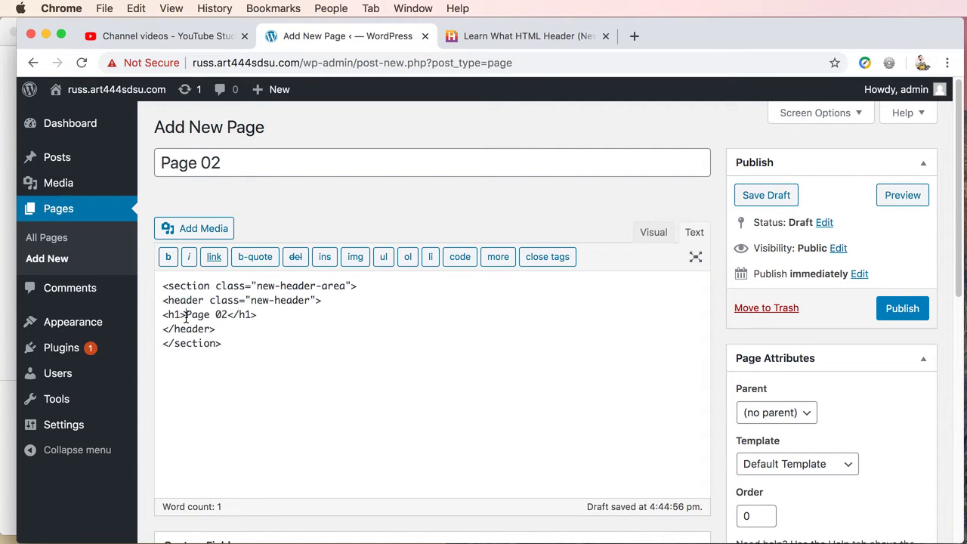
- Examine the header markup, the screen options and the remaining settings boxes of the new page
{"action": "left_click_drag", "start_coordinate": [186, 314], "coordinate": [232, 314]}
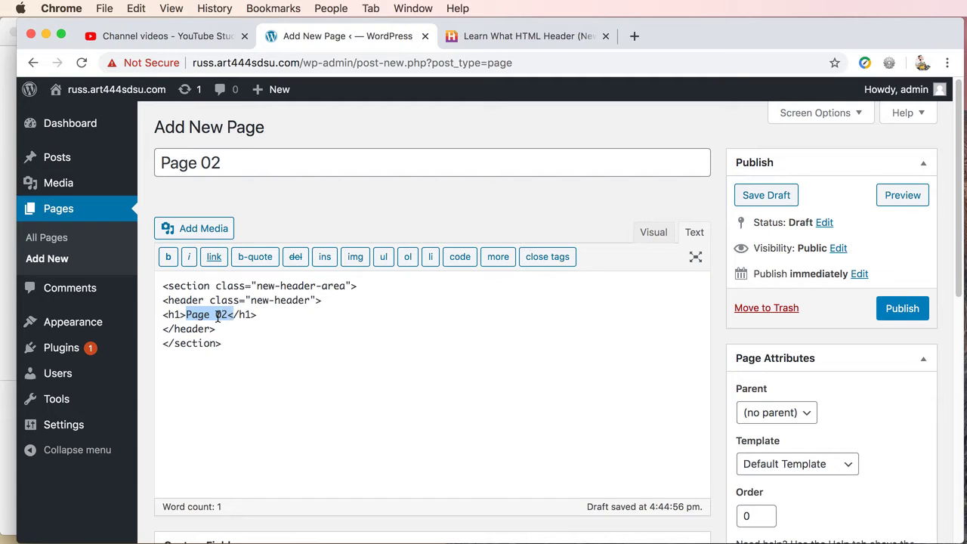
{"action": "left_click_drag", "start_coordinate": [163, 286], "coordinate": [234, 344]}
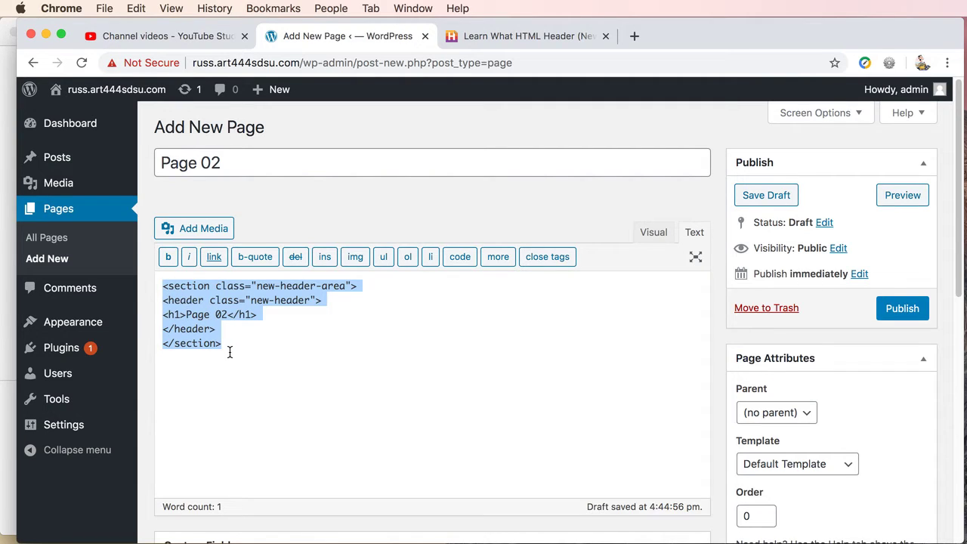
{"action": "left_click", "coordinate": [198, 315]}
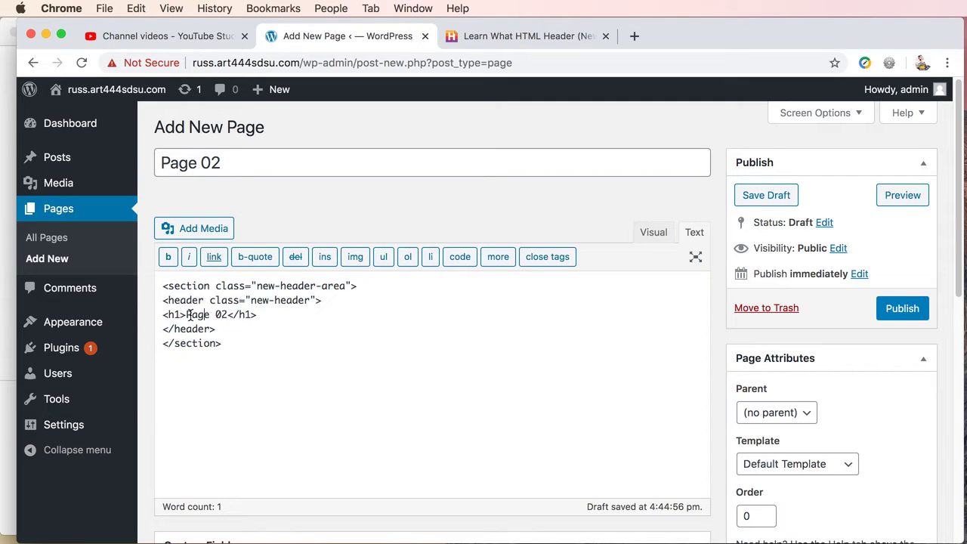
{"action": "left_click_drag", "start_coordinate": [184, 315], "coordinate": [225, 317]}
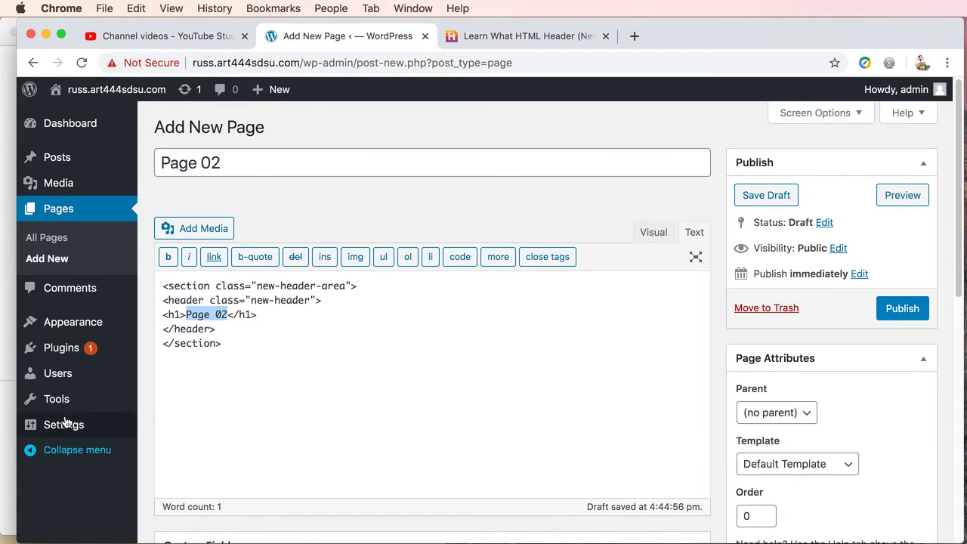
{"action": "mouse_move", "coordinate": [65, 352]}
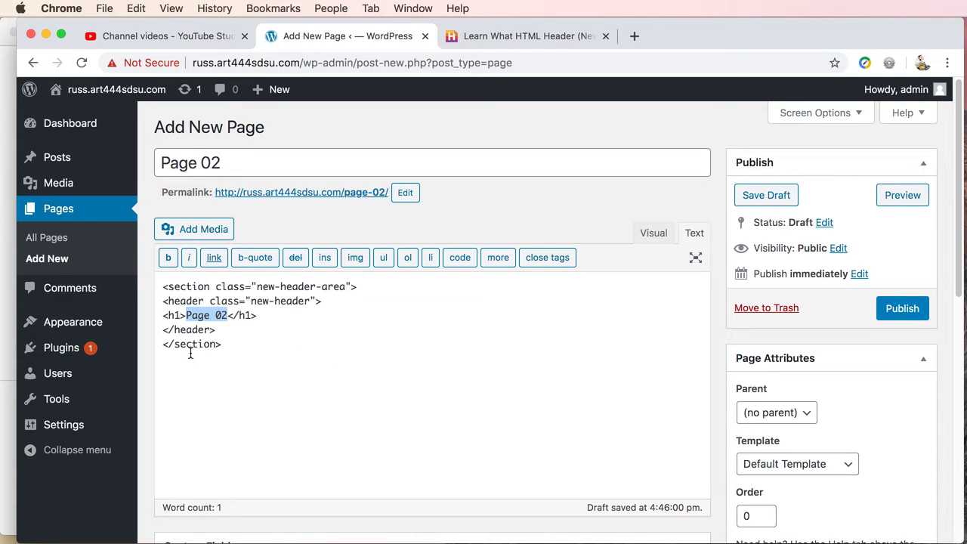
{"action": "left_click", "coordinate": [841, 115]}
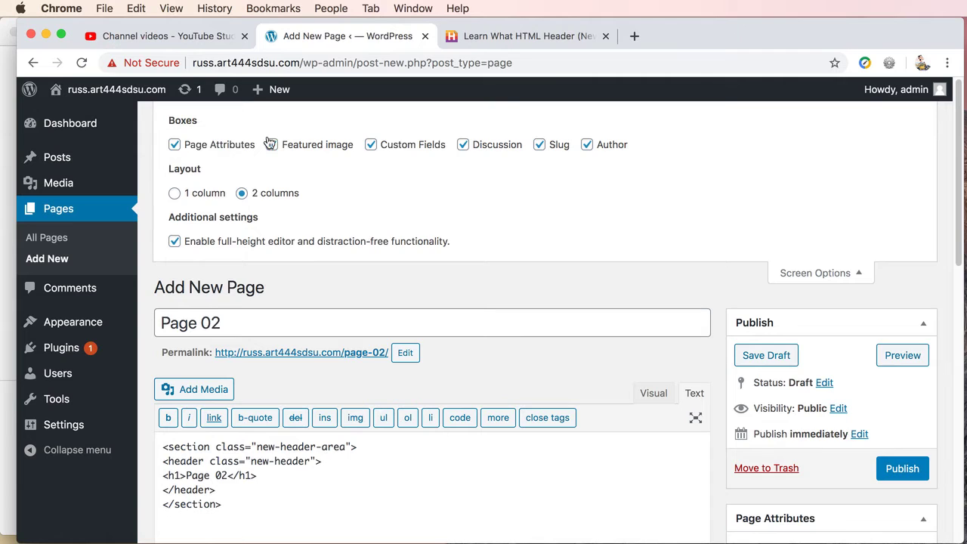
{"action": "left_click", "coordinate": [820, 274]}
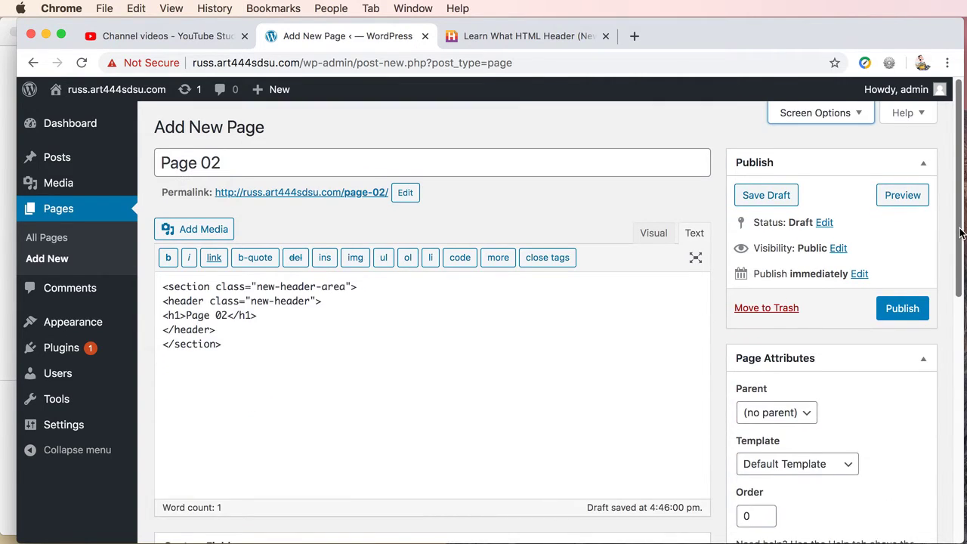
{"action": "left_click_drag", "start_coordinate": [959, 226], "coordinate": [950, 412]}
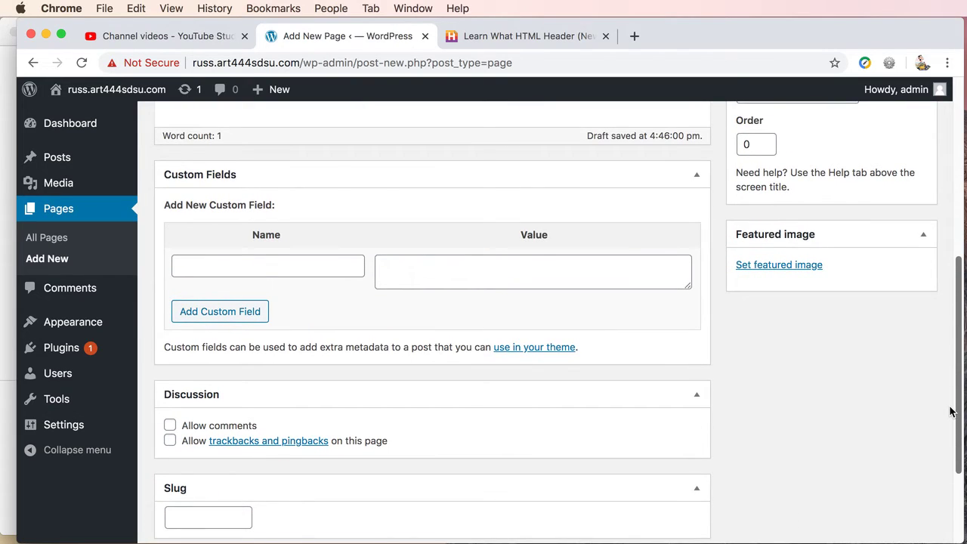
{"action": "left_click_drag", "start_coordinate": [950, 412], "coordinate": [955, 291]}
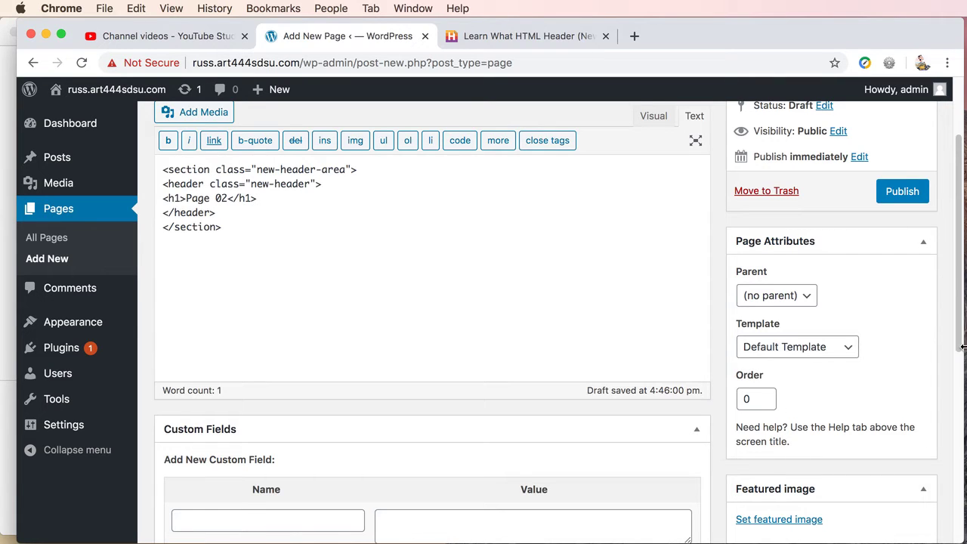
{"action": "left_click_drag", "start_coordinate": [962, 340], "coordinate": [964, 224]}
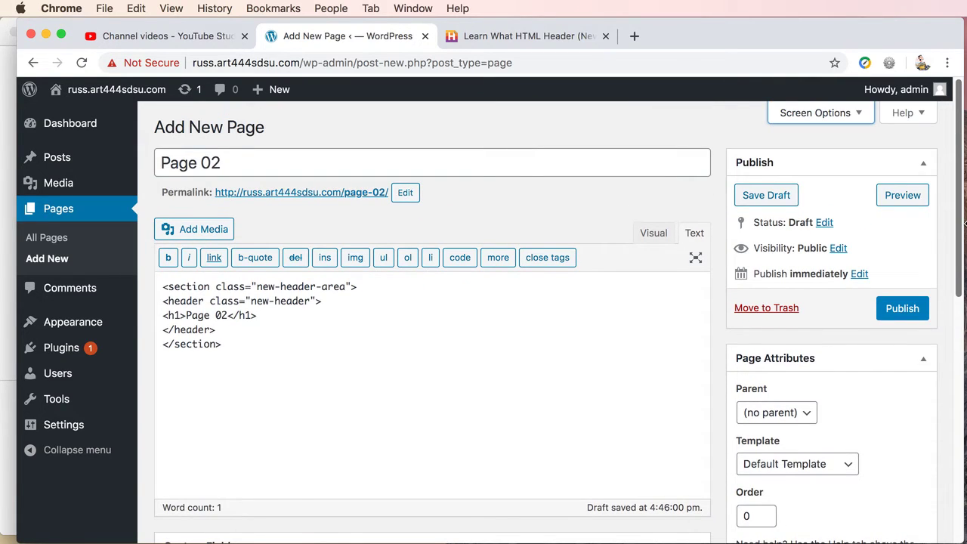
- Publish Page 02 and open the site's menu editor
{"action": "left_click", "coordinate": [904, 310]}
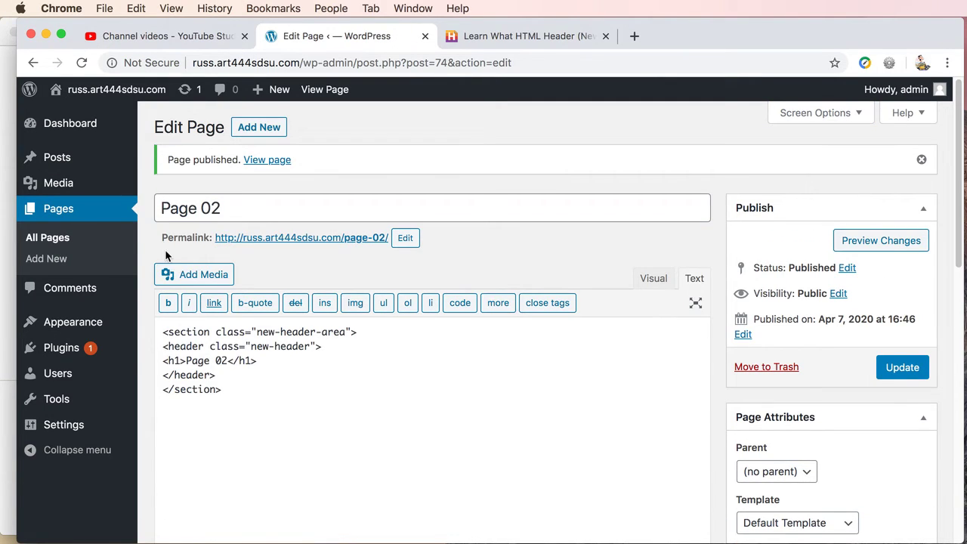
{"action": "mouse_move", "coordinate": [88, 322]}
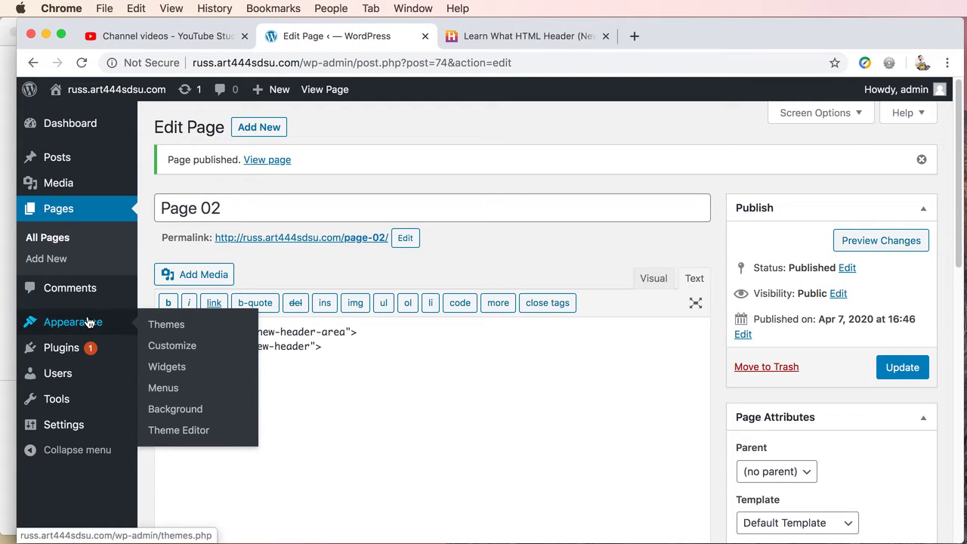
{"action": "left_click", "coordinate": [168, 389]}
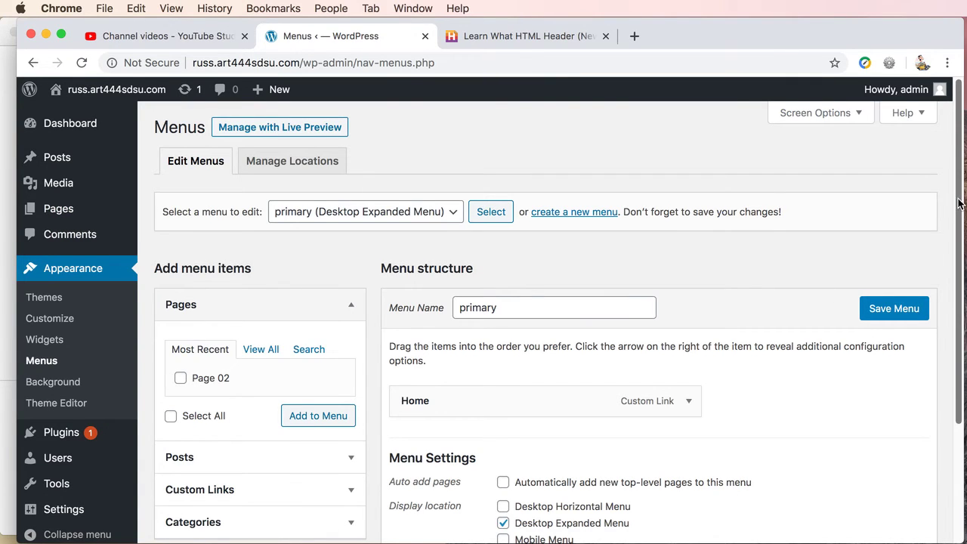
- Inspect the URL and navigation label of the Home item in the primary menu
{"action": "left_click_drag", "start_coordinate": [958, 202], "coordinate": [952, 276]}
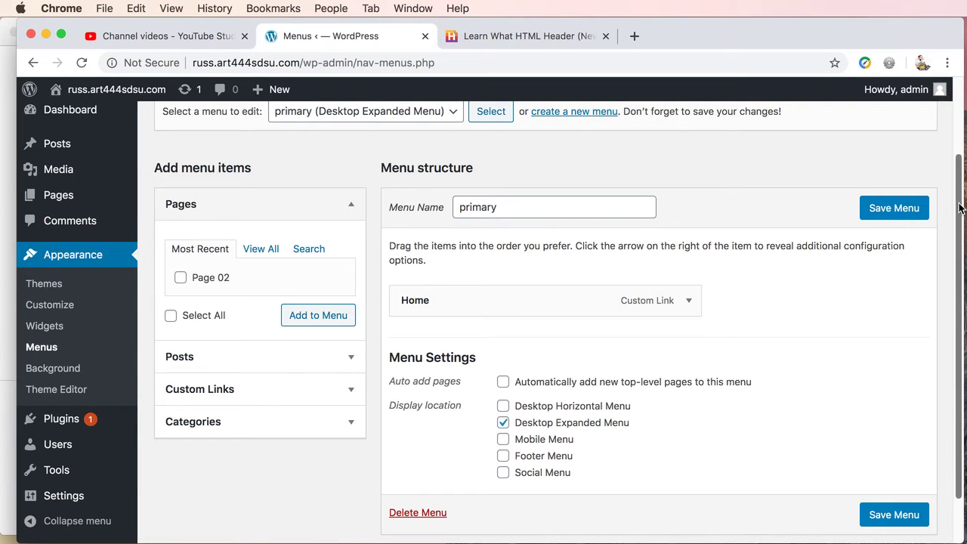
{"action": "mouse_move", "coordinate": [960, 209]}
{"action": "left_mouse_down"}
{"action": "mouse_move", "coordinate": [961, 232]}
{"action": "mouse_move", "coordinate": [962, 223]}
{"action": "left_mouse_up"}
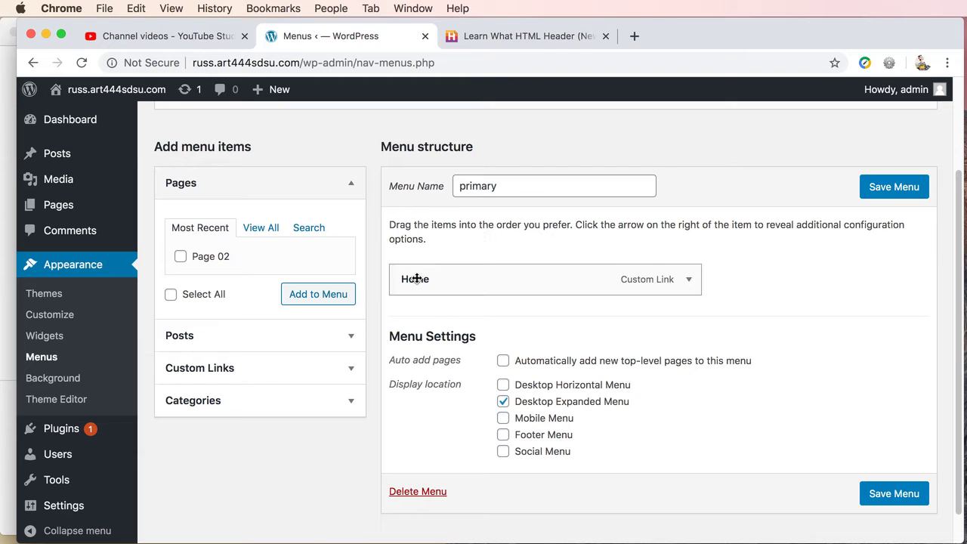
{"action": "left_click", "coordinate": [689, 280]}
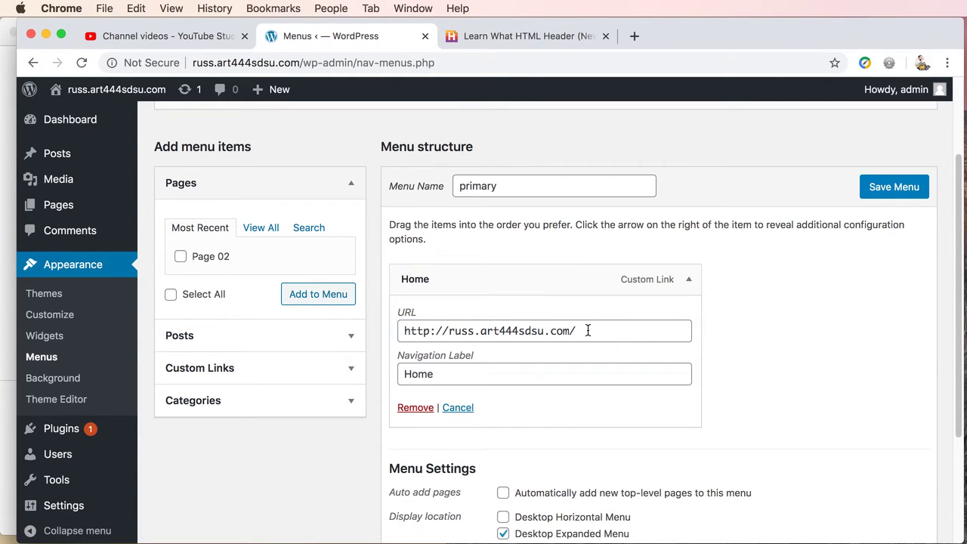
{"action": "left_click_drag", "start_coordinate": [588, 331], "coordinate": [402, 327]}
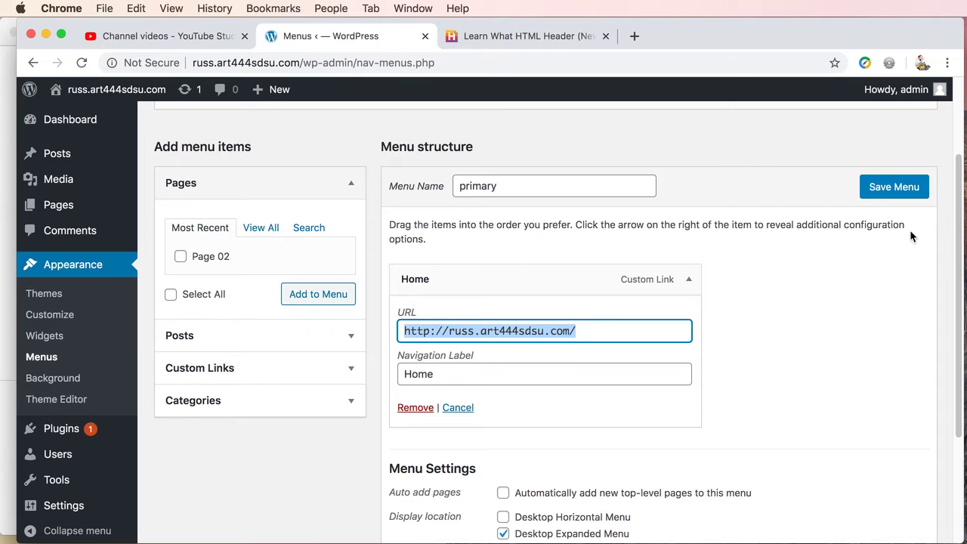
{"action": "left_click", "coordinate": [690, 280]}
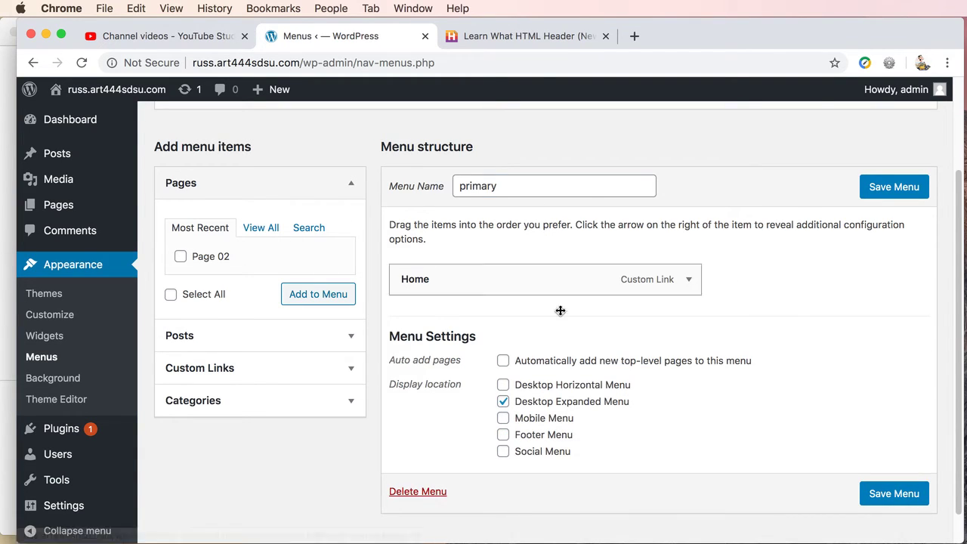
- Add Page 02 to the primary menu, check its navigation label and save the menu
{"action": "left_click", "coordinate": [180, 256]}
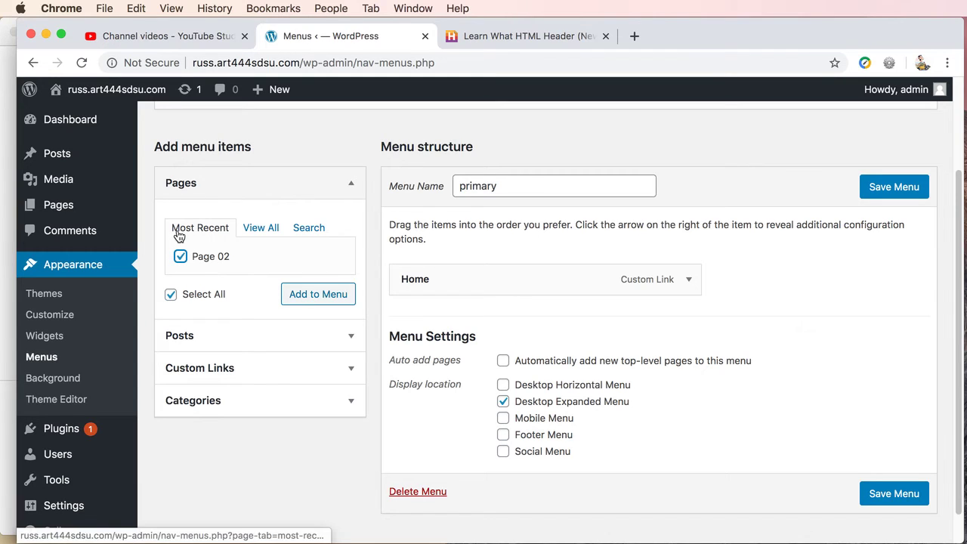
{"action": "left_click", "coordinate": [304, 294]}
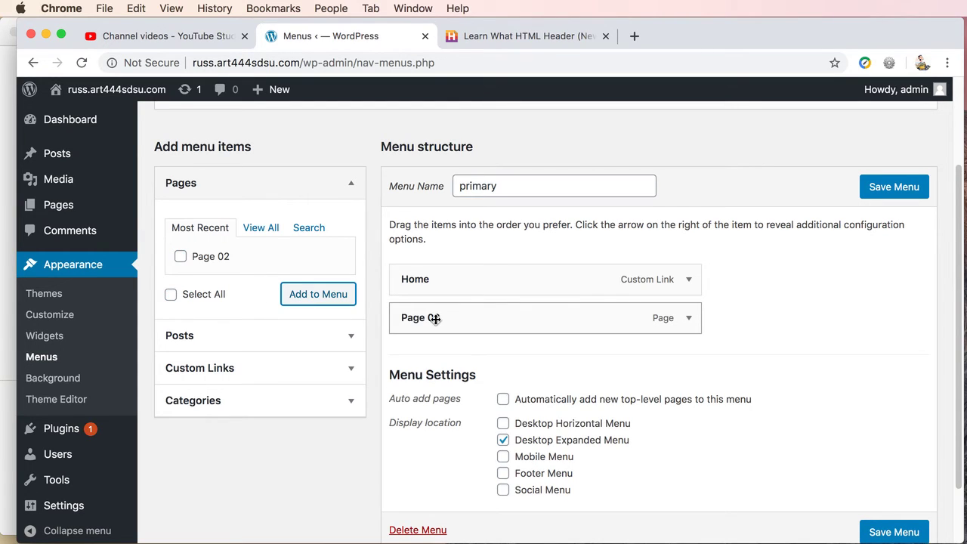
{"action": "left_click", "coordinate": [690, 321]}
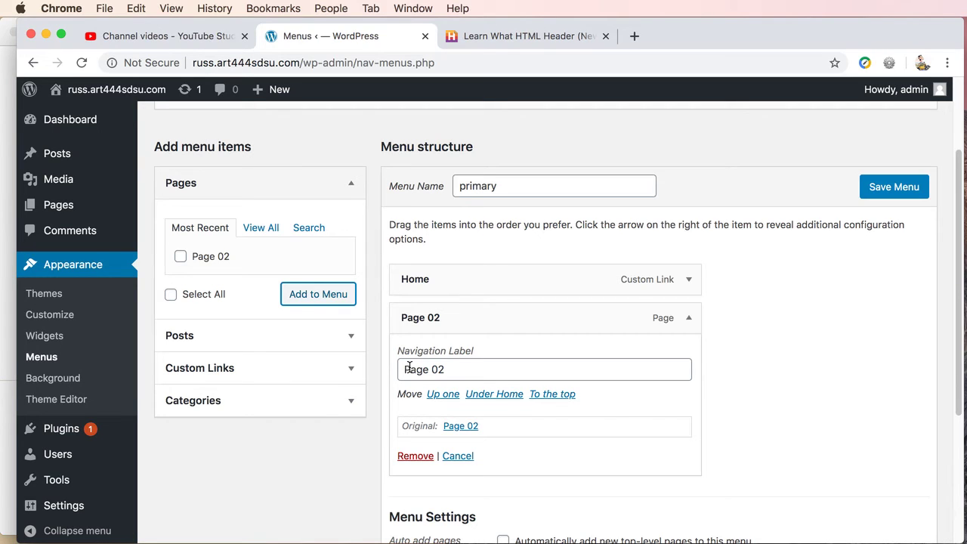
{"action": "mouse_move", "coordinate": [61, 505]}
{"action": "left_click", "coordinate": [690, 321]}
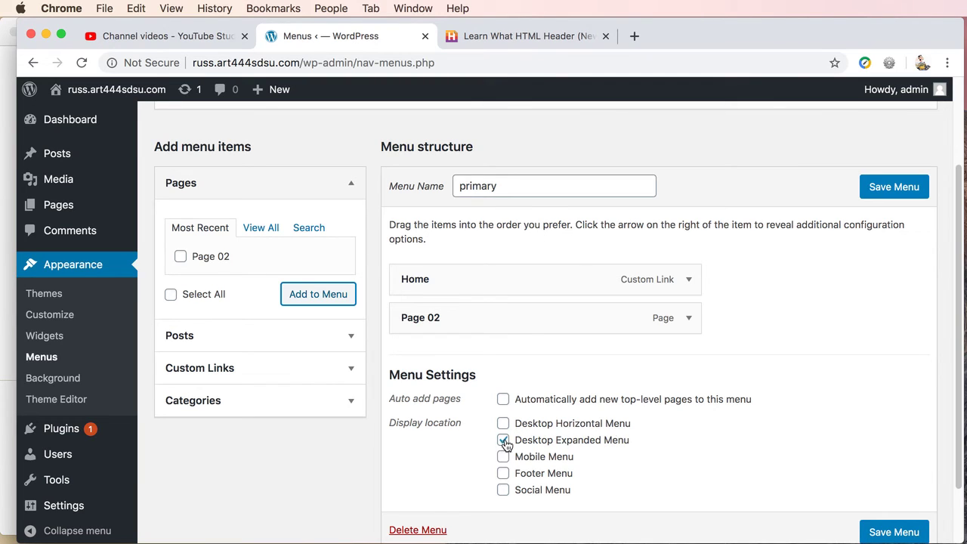
{"action": "left_click", "coordinate": [894, 532]}
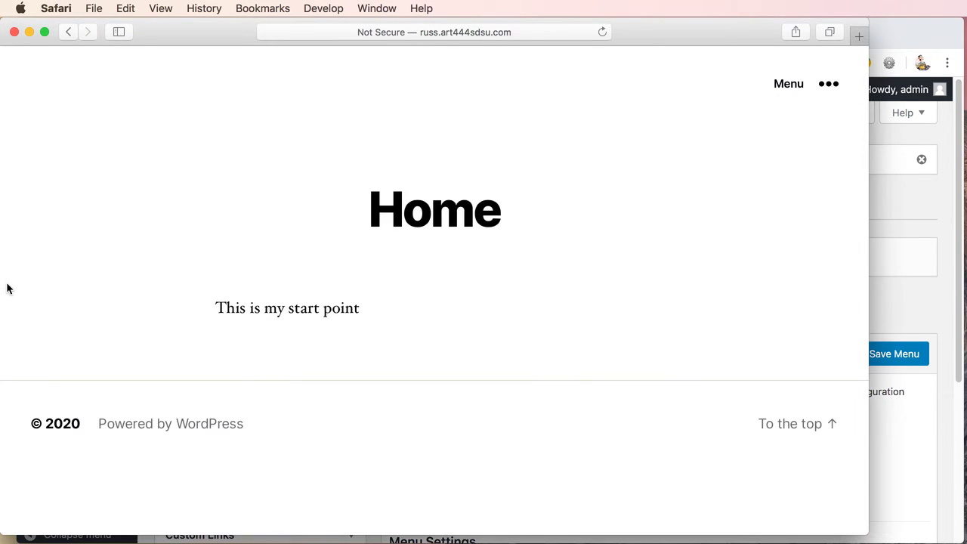
- Switch to Safari, open Page 02 from the reloaded site's menu and view it at a narrow window width
{"action": "left_click", "coordinate": [7, 289]}
{"action": "left_click", "coordinate": [600, 31]}
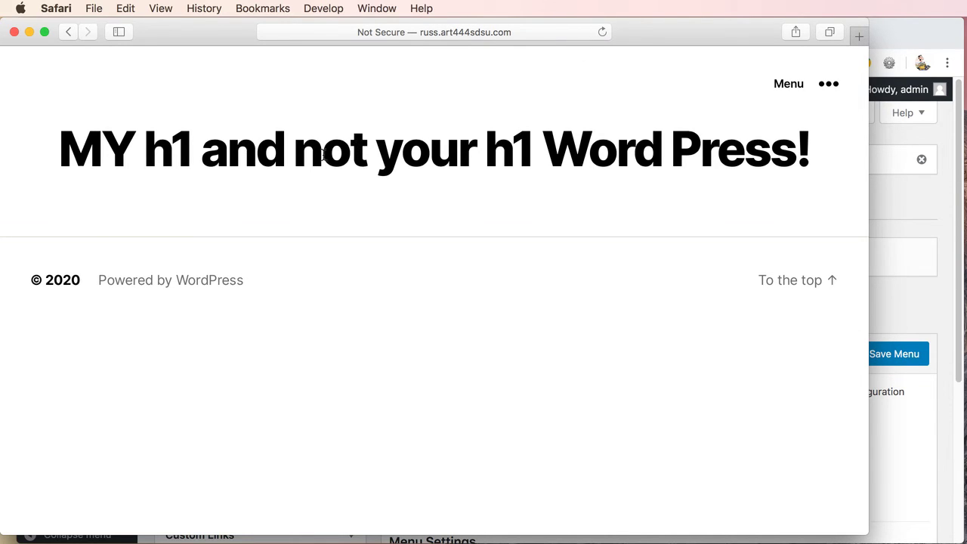
{"action": "left_click", "coordinate": [791, 87]}
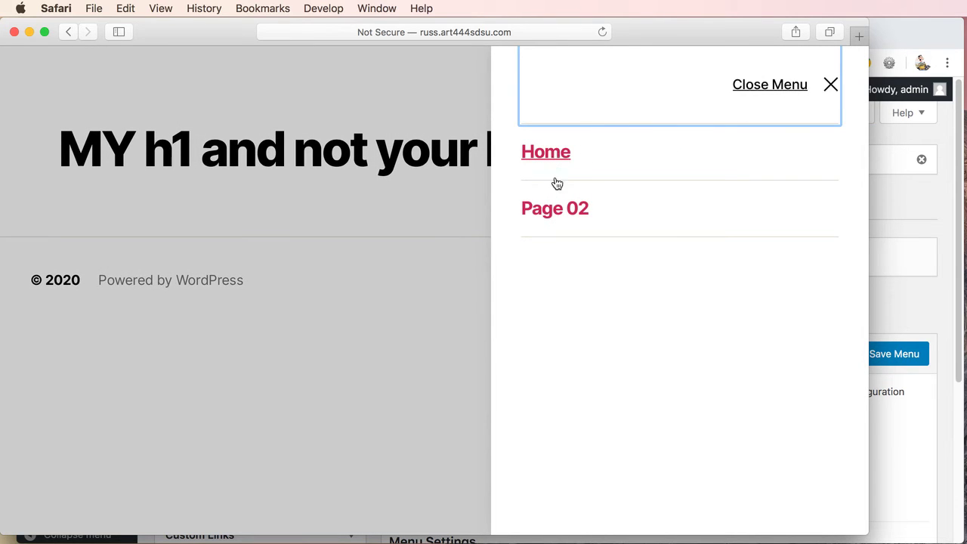
{"action": "left_click", "coordinate": [556, 210]}
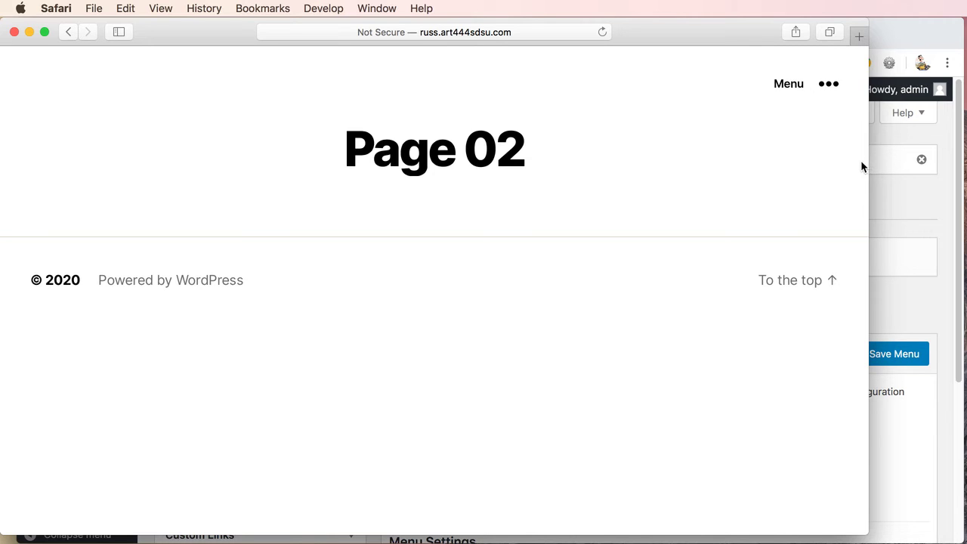
{"action": "left_click_drag", "start_coordinate": [866, 161], "coordinate": [301, 112]}
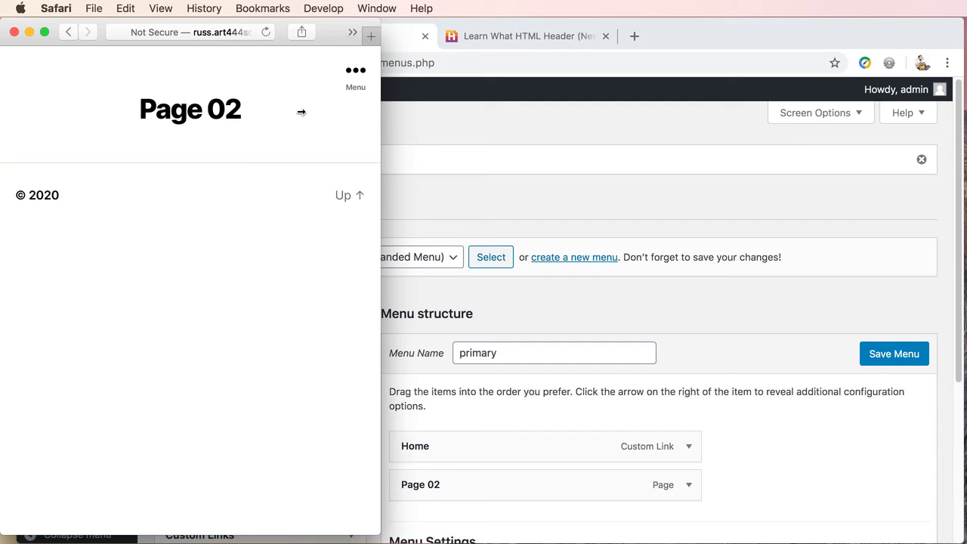
{"action": "left_click_drag", "start_coordinate": [301, 112], "coordinate": [380, 128]}
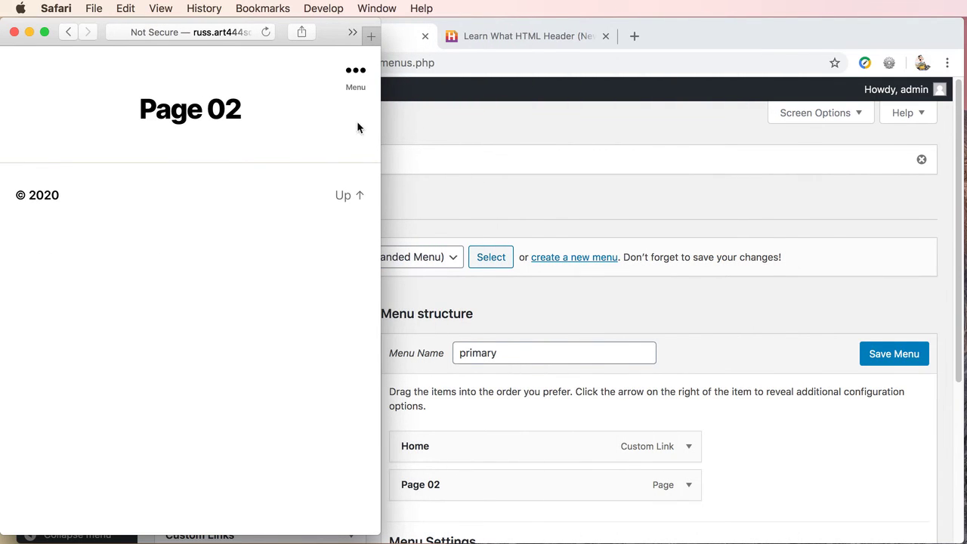
- Open the Home page from the narrow site's menu and view it at a wide window width
{"action": "left_click", "coordinate": [355, 72]}
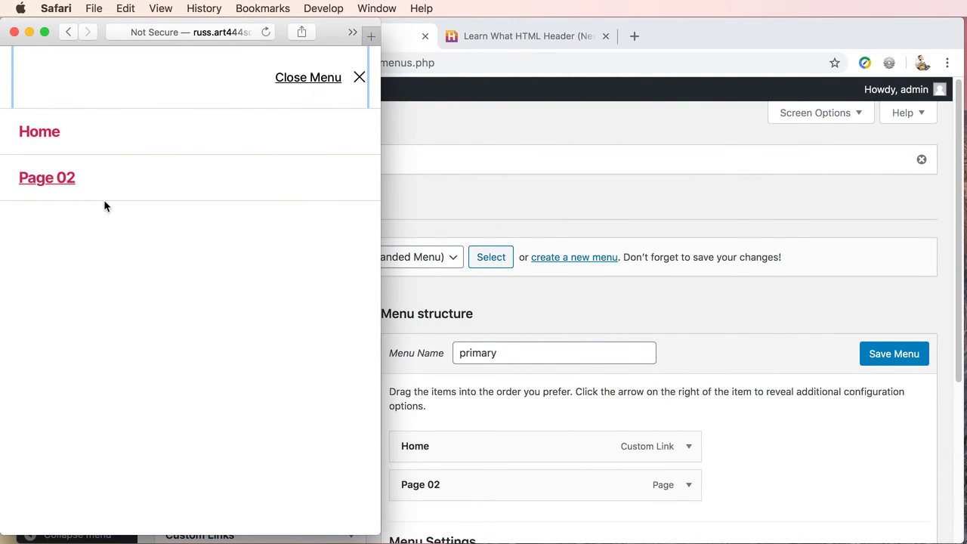
{"action": "left_click", "coordinate": [32, 132]}
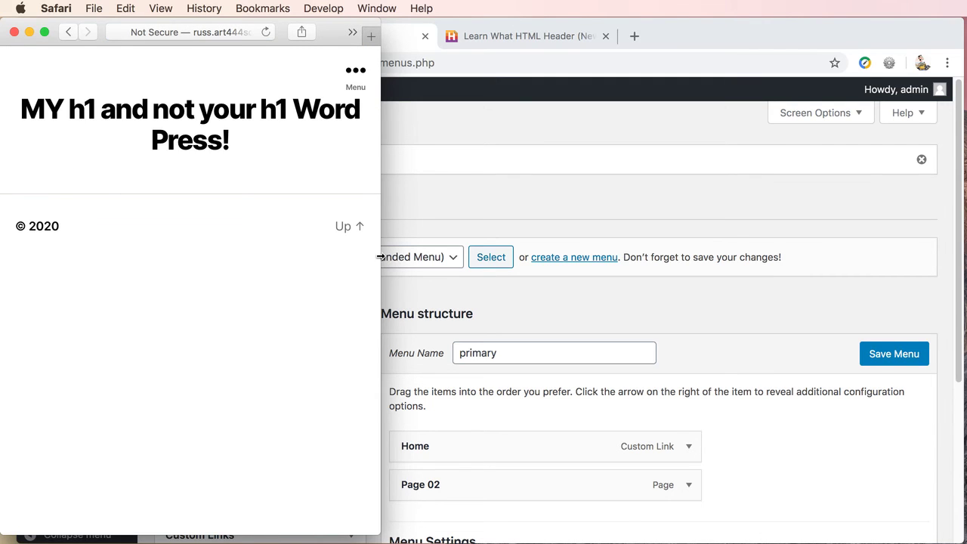
{"action": "left_click_drag", "start_coordinate": [381, 257], "coordinate": [907, 305]}
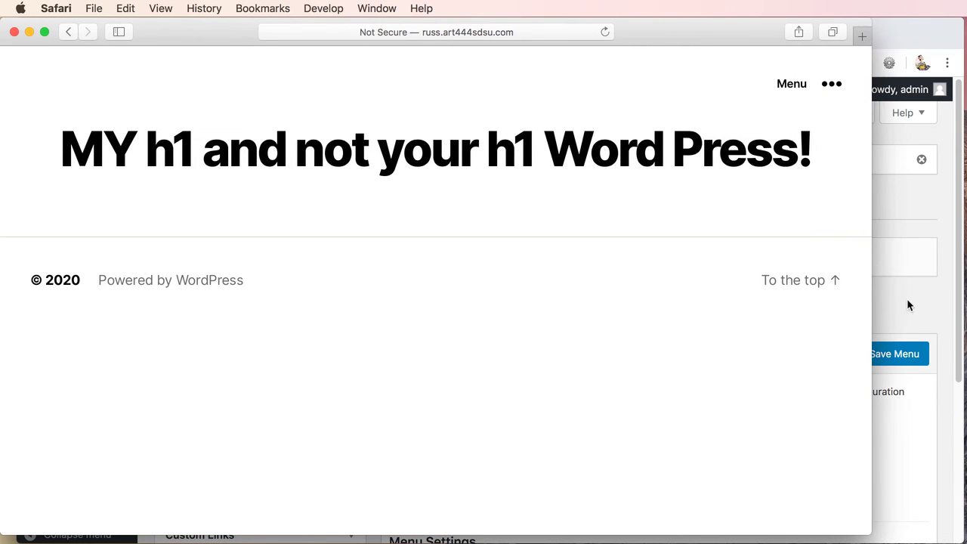
- Switch to Chrome, assign the primary menu to the Desktop Horizontal Menu and Mobile Menu locations as well, and save the menu
{"action": "left_click", "coordinate": [908, 307]}
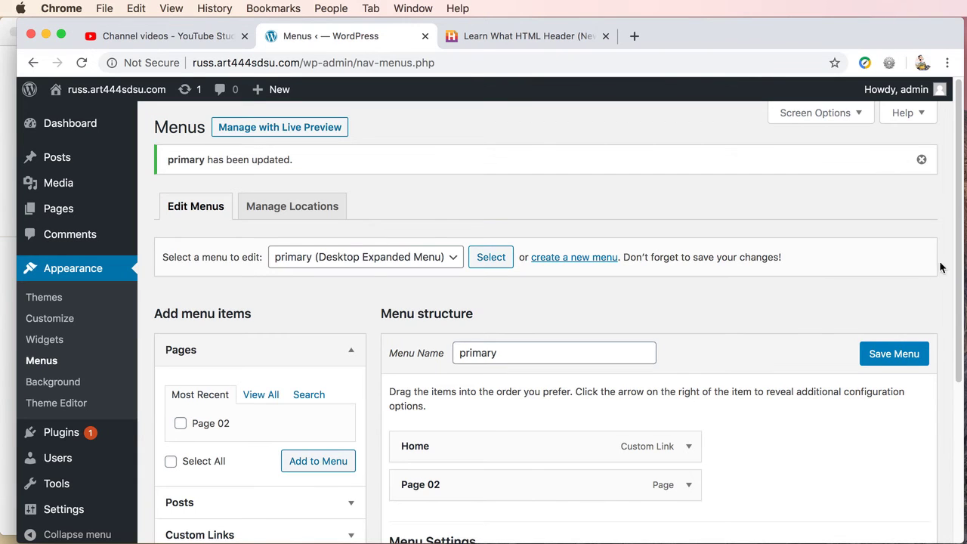
{"action": "left_click_drag", "start_coordinate": [956, 265], "coordinate": [953, 380]}
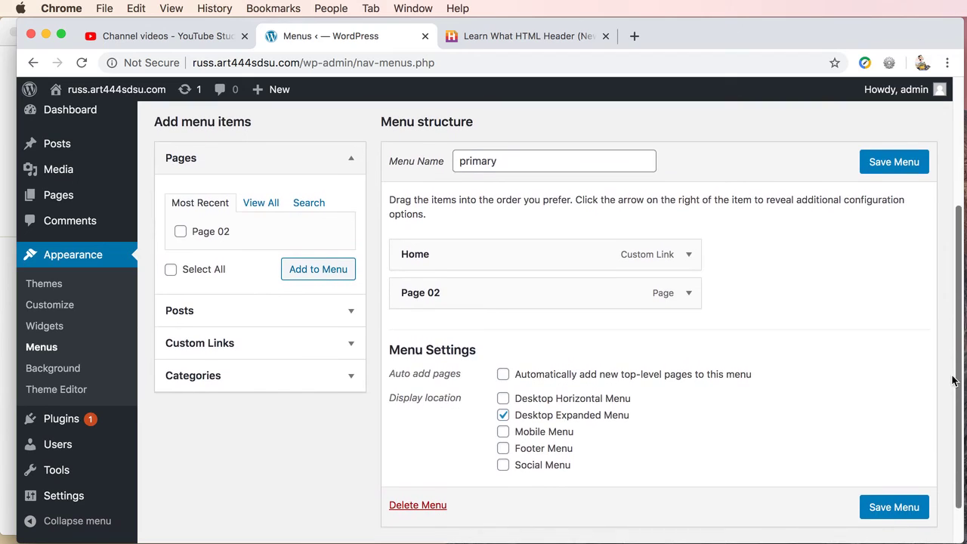
{"action": "left_click", "coordinate": [503, 399]}
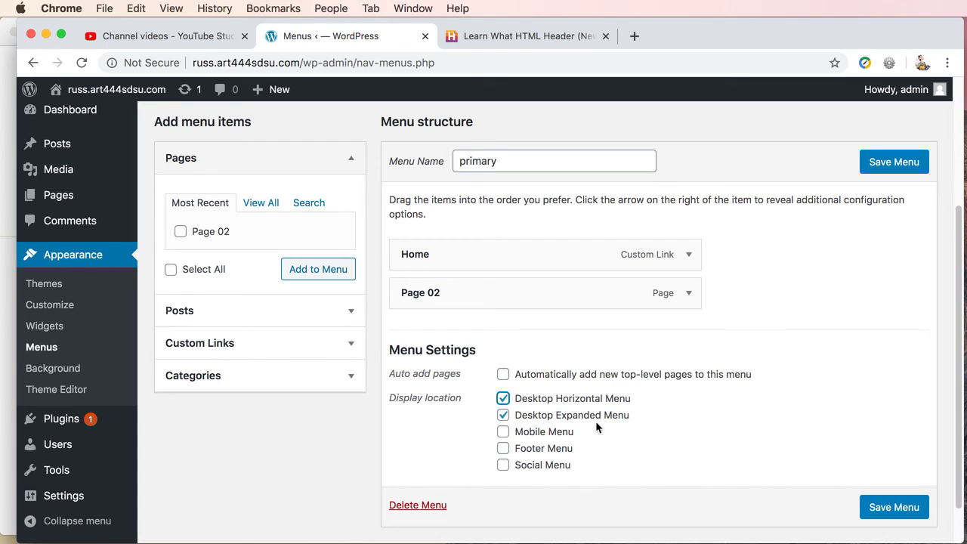
{"action": "left_click", "coordinate": [503, 432]}
{"action": "left_click", "coordinate": [898, 508]}
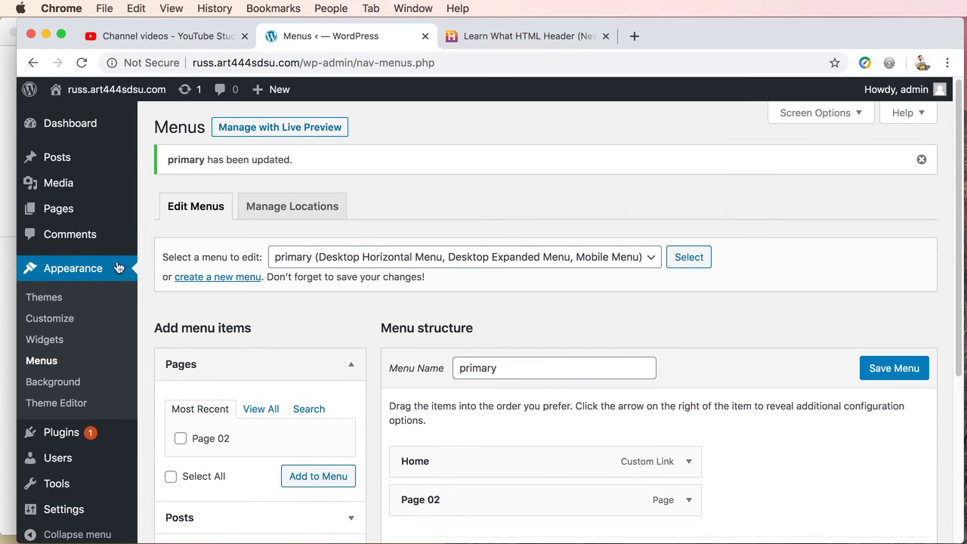
- Switch to Safari, reload the home page to check its header menu, and return to the menu editor in Chrome
{"action": "left_click", "coordinate": [4, 269]}
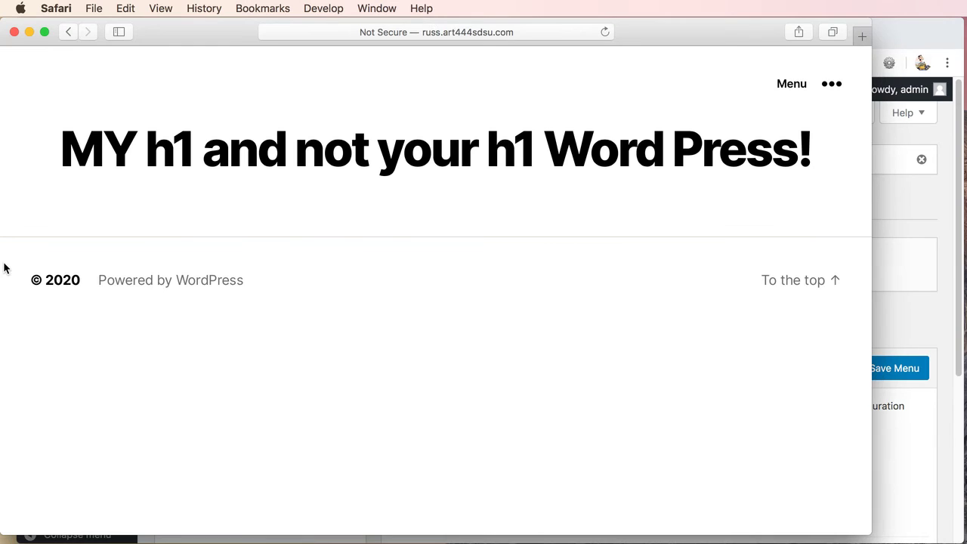
{"action": "left_click", "coordinate": [604, 33]}
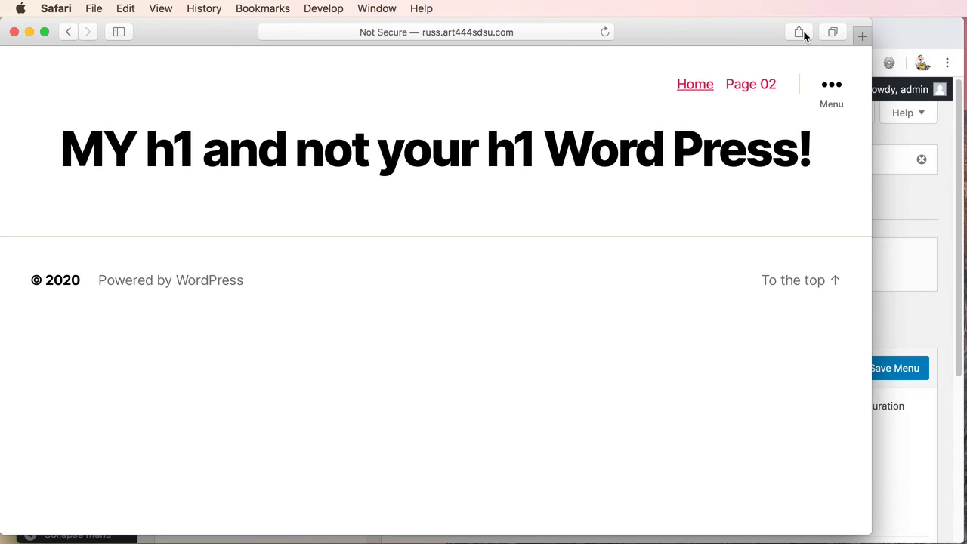
{"action": "left_click", "coordinate": [936, 26]}
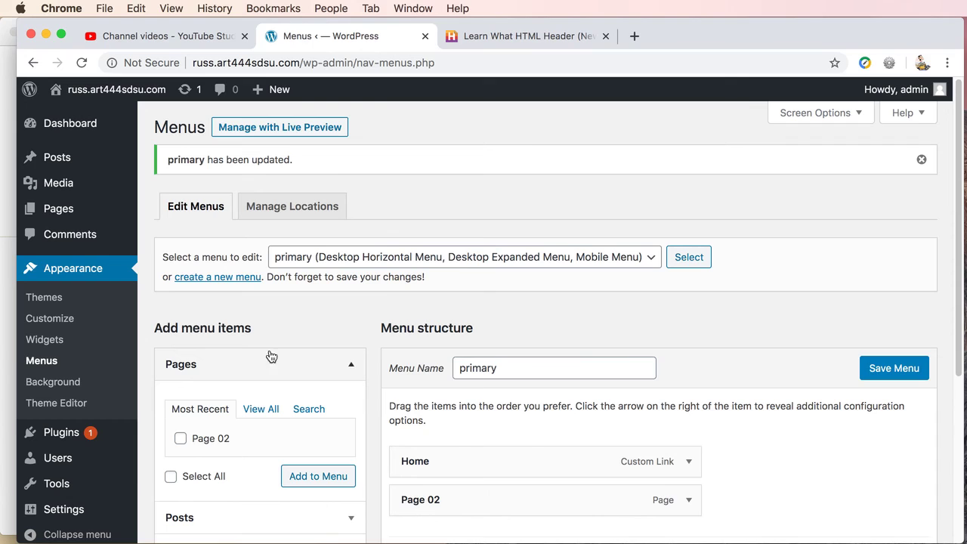
- Switch to Safari, narrow the window to mobile width and open Page 02 from the site's mobile menu
{"action": "left_click", "coordinate": [4, 361]}
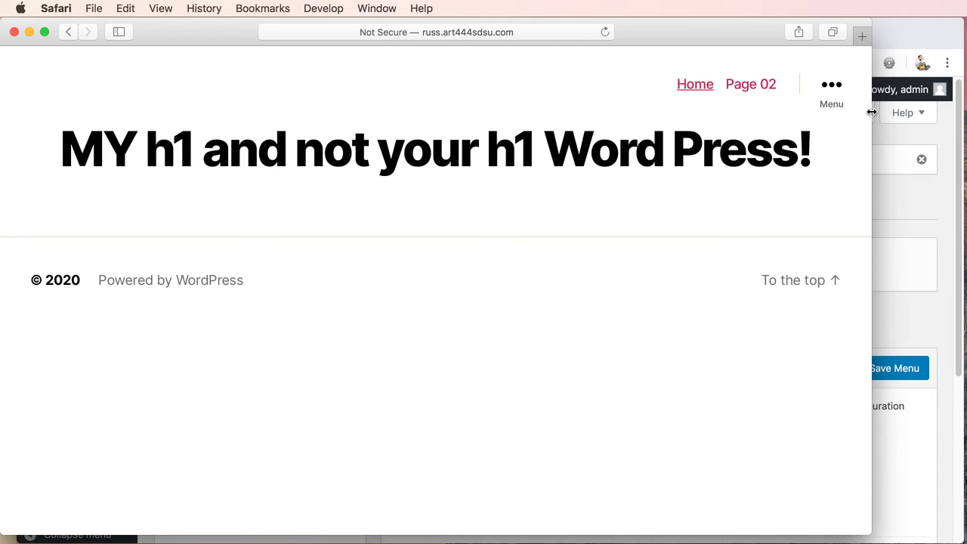
{"action": "left_click_drag", "start_coordinate": [872, 112], "coordinate": [350, 83]}
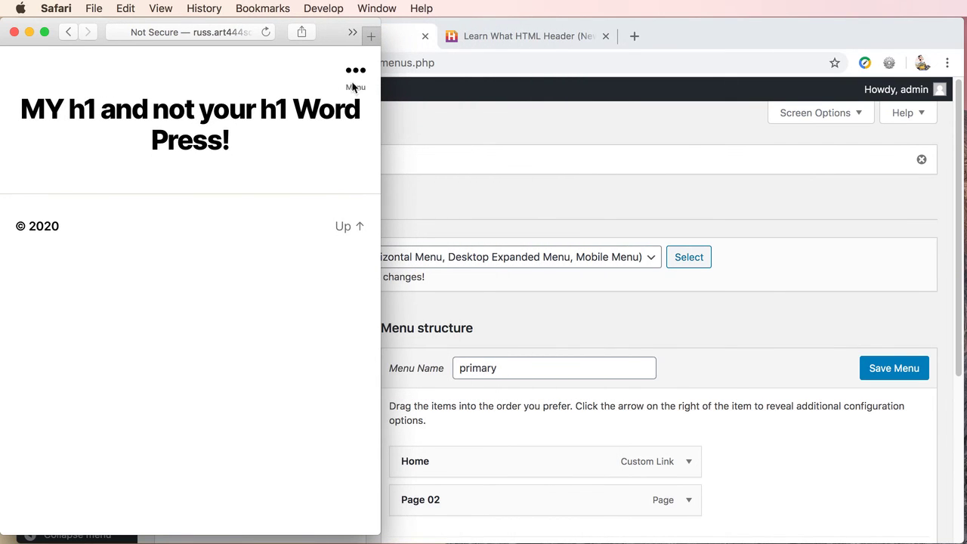
{"action": "left_click", "coordinate": [361, 72]}
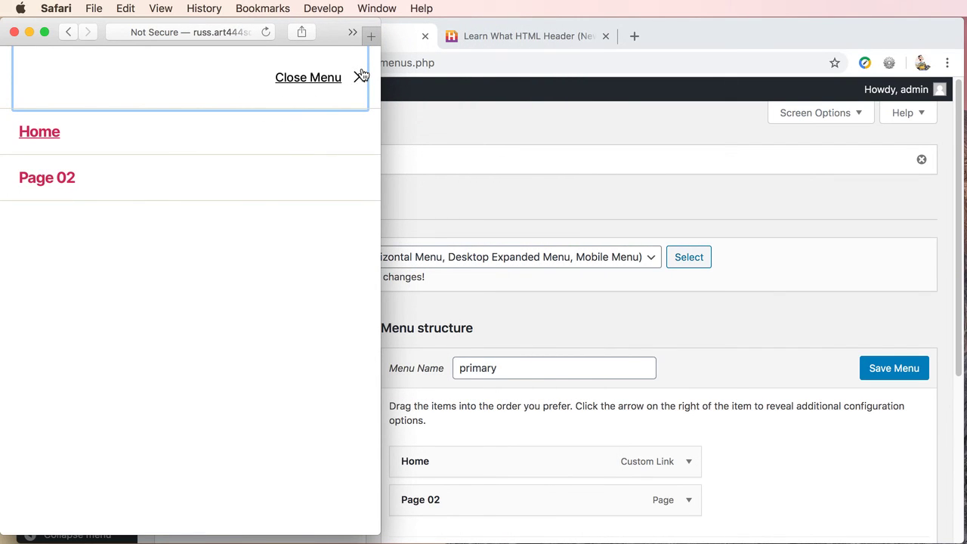
{"action": "left_click", "coordinate": [25, 181]}
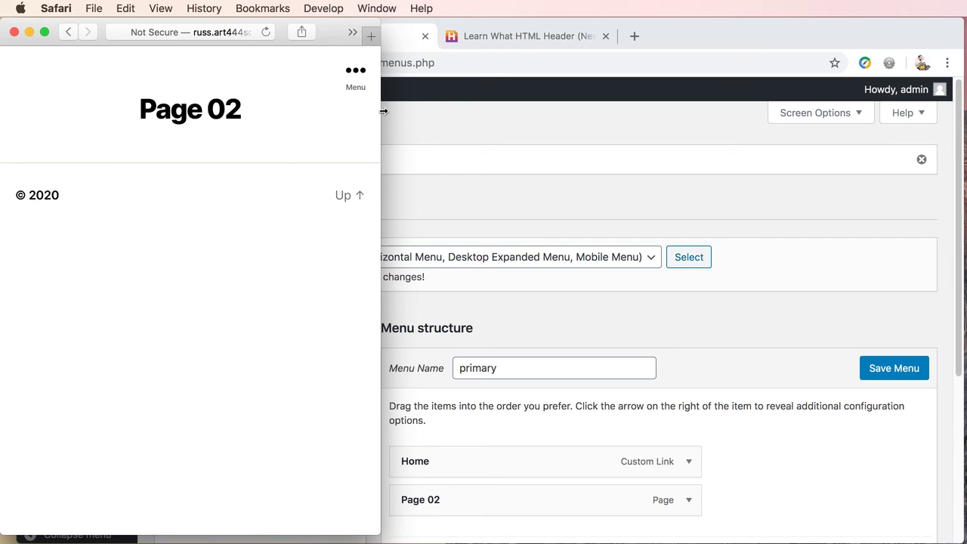
- Widen the window to desktop width and check that the expanded menu on Page 02 opens and closes
{"action": "left_click_drag", "start_coordinate": [383, 111], "coordinate": [880, 106]}
{"action": "left_click", "coordinate": [840, 87]}
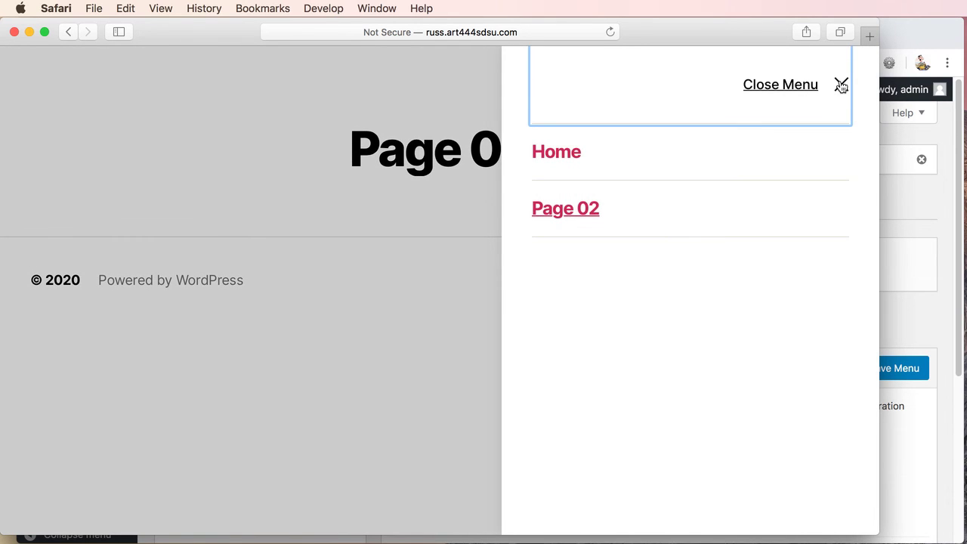
{"action": "left_click", "coordinate": [841, 87]}
{"action": "left_click", "coordinate": [841, 87]}
{"action": "left_click", "coordinate": [841, 87]}
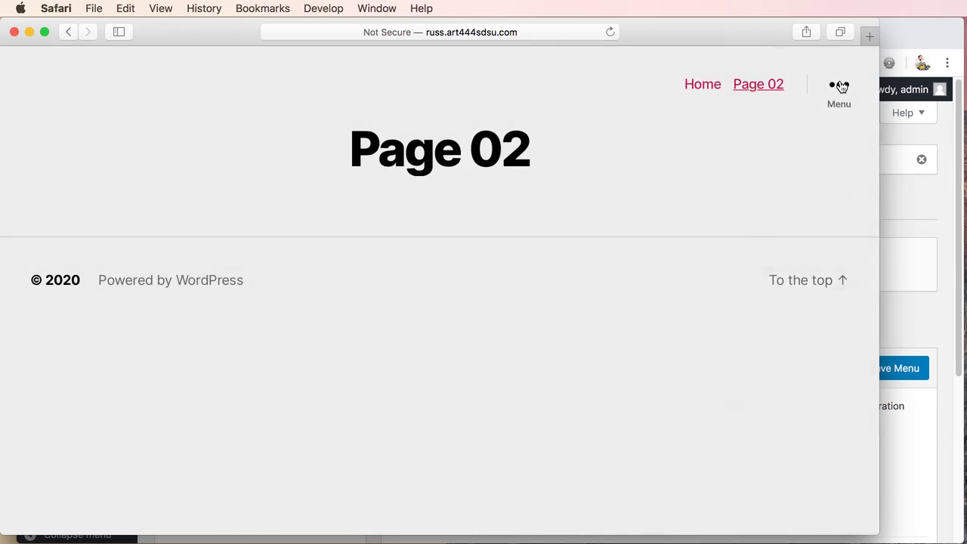